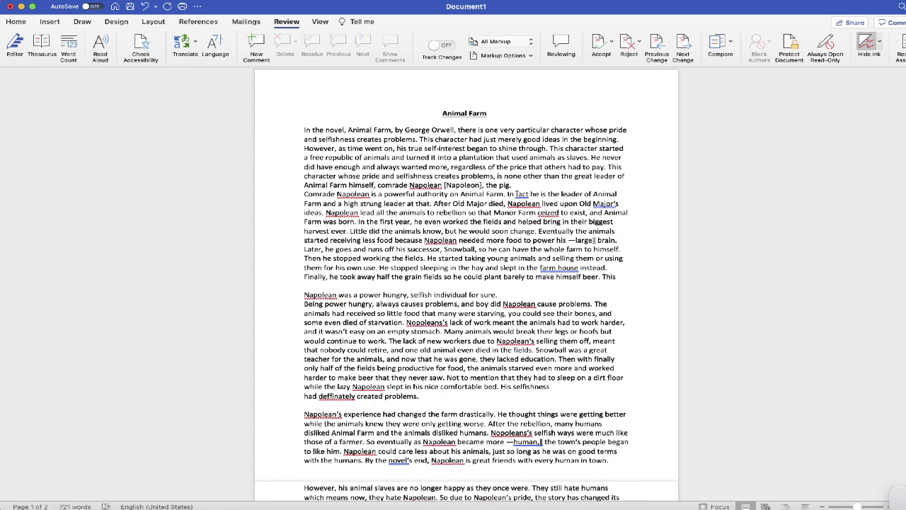
Insert a blank line after "the pig." to separate the first paragraph from the next
click(517, 186)
key(Return)
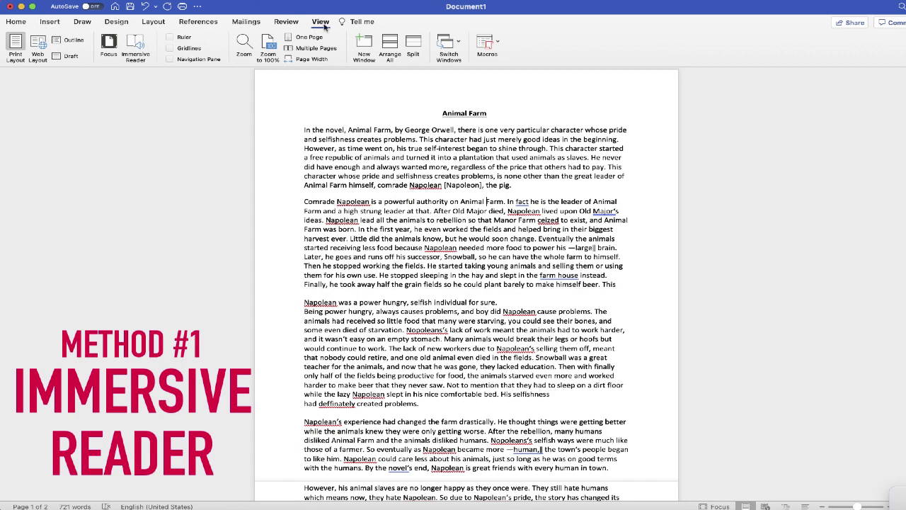
View the essay in Immersive Reader and play Read Aloud briefly before stopping it
click(135, 49)
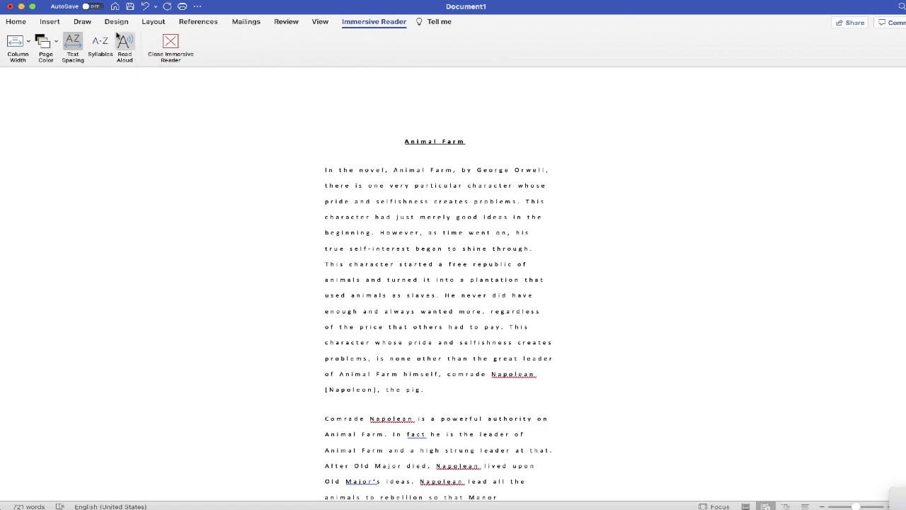
click(126, 45)
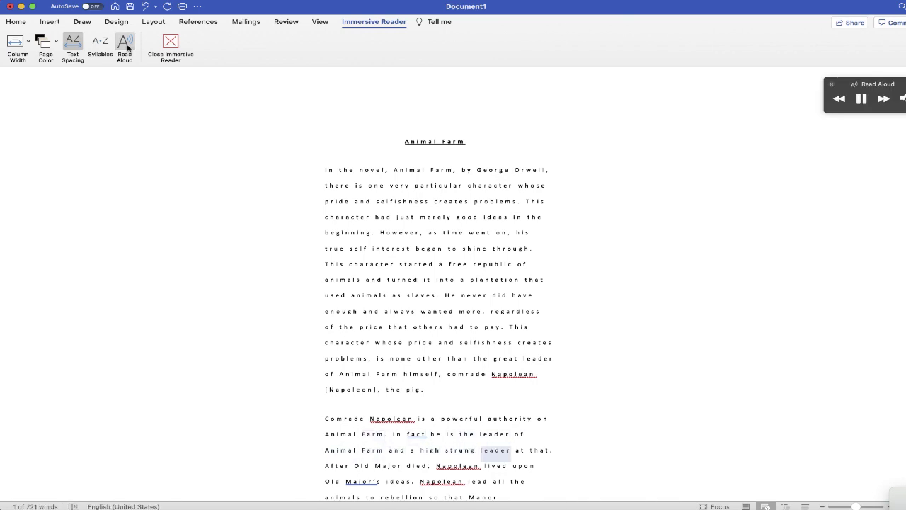
click(126, 45)
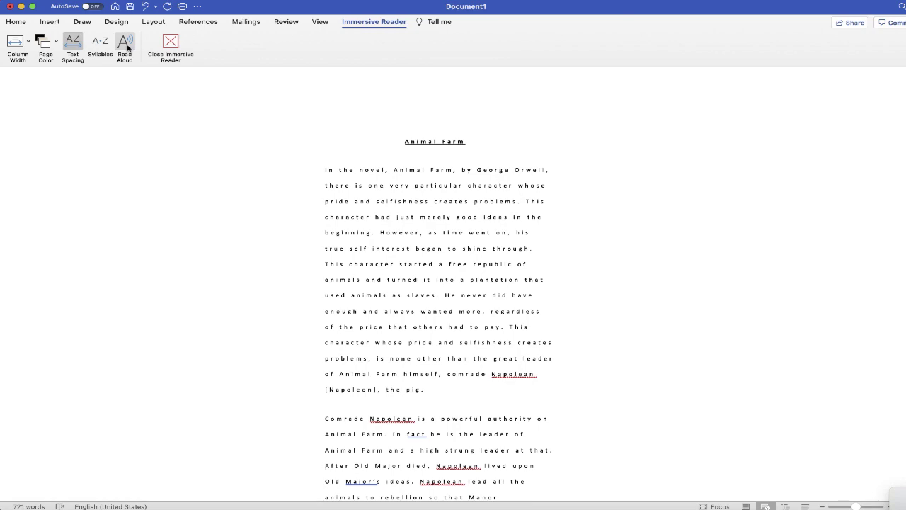
Exit Immersive Reader and run the Review tab's Read Aloud, stopping and restarting it once
click(170, 44)
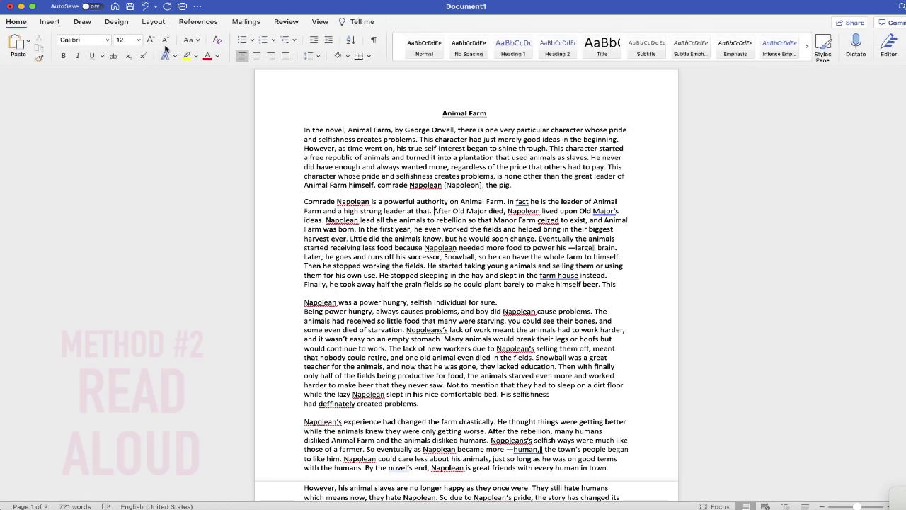
click(286, 22)
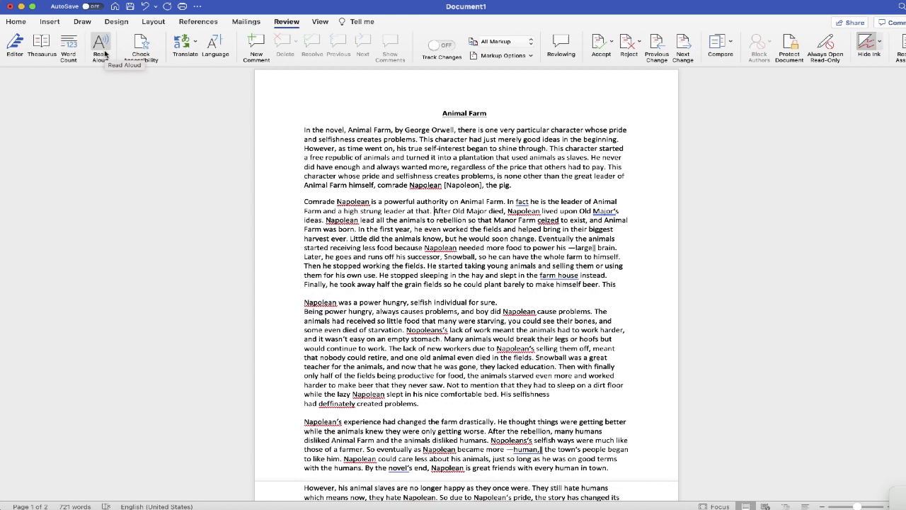
click(103, 52)
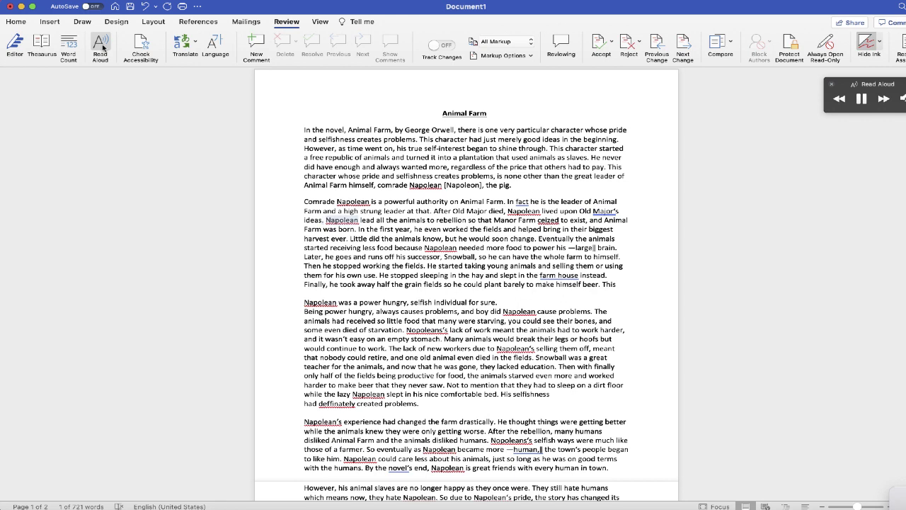
click(104, 48)
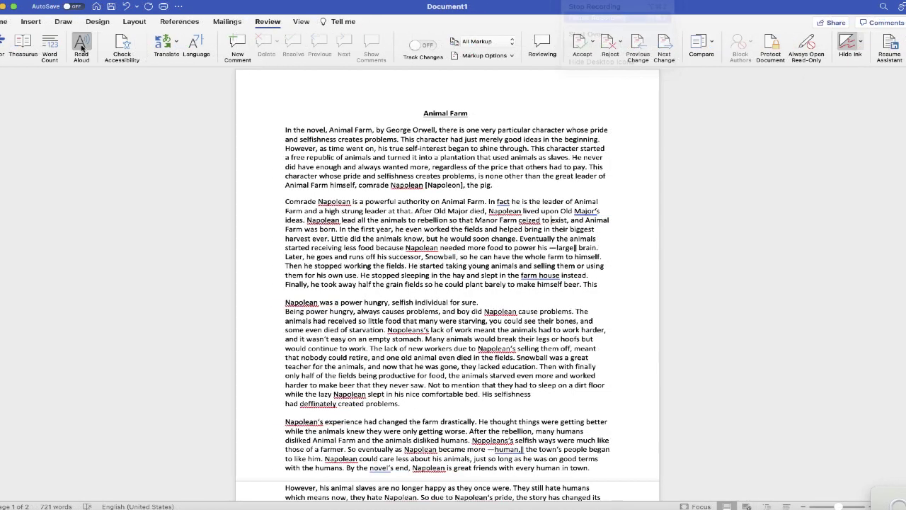
click(81, 47)
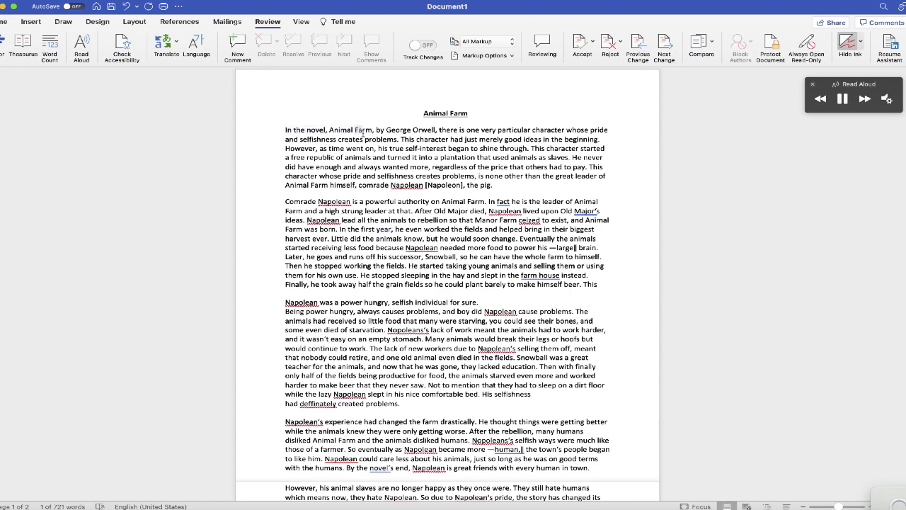
Replay Read Aloud from the opening word "In" of the essay, then pause it
click(842, 98)
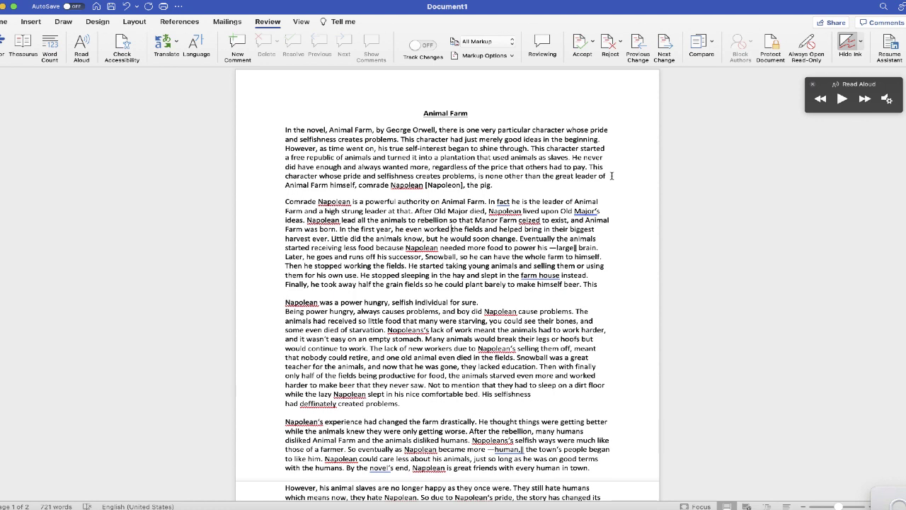
drag(285, 131, 293, 130)
click(287, 131)
click(842, 99)
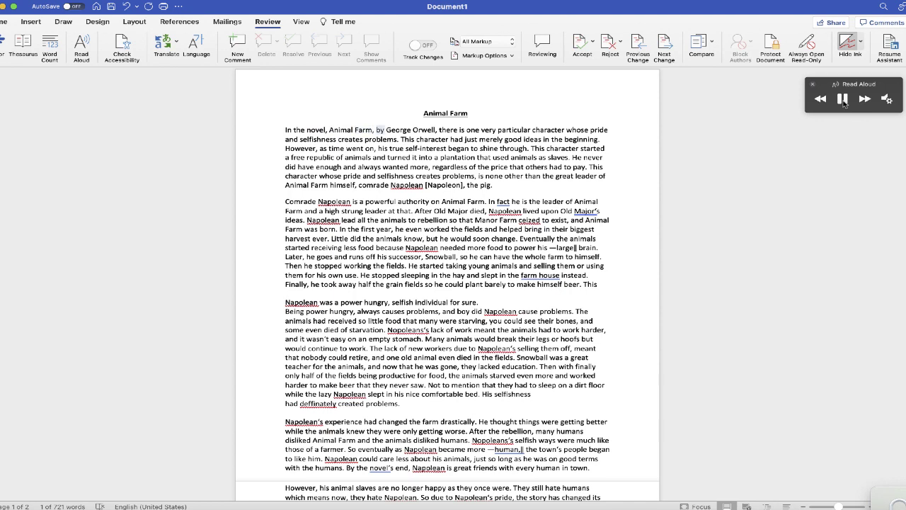
click(843, 101)
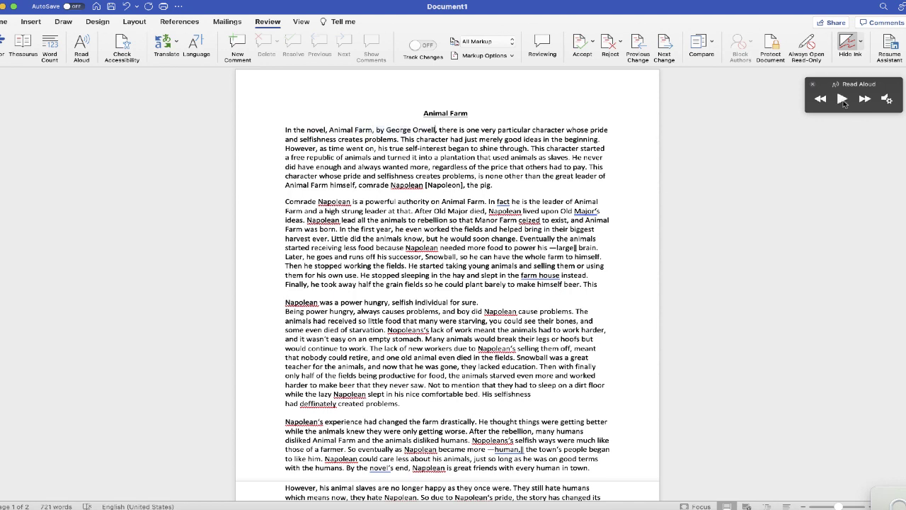
Raise the reading speed slightly, select the Victoria voice, then play and pause to listen
click(888, 100)
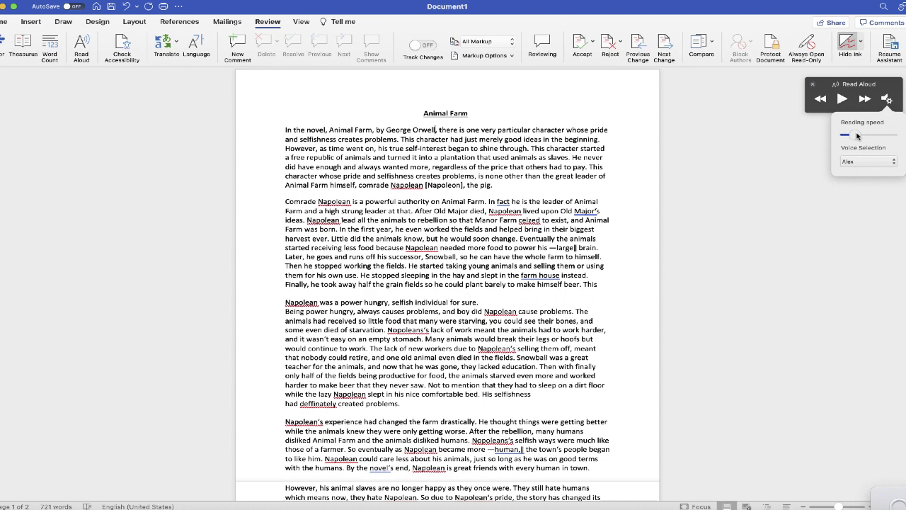
drag(854, 135, 861, 136)
click(860, 161)
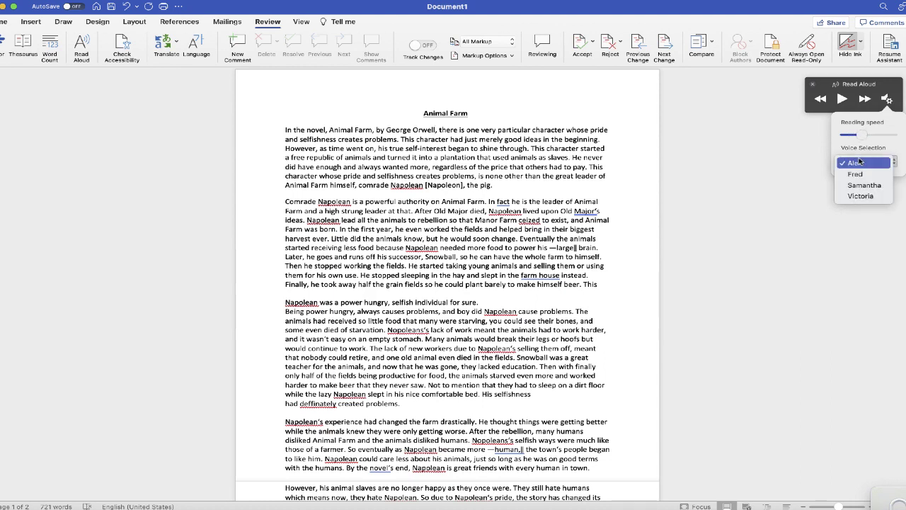
click(857, 194)
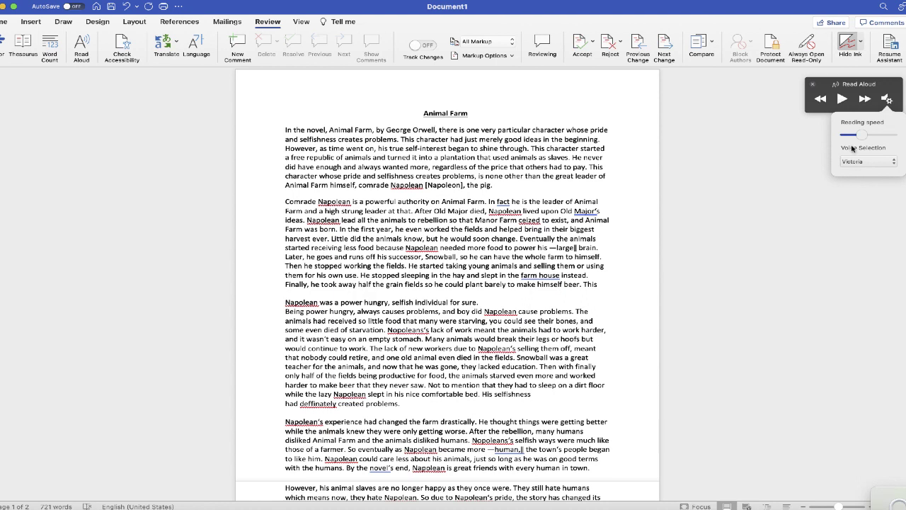
click(842, 99)
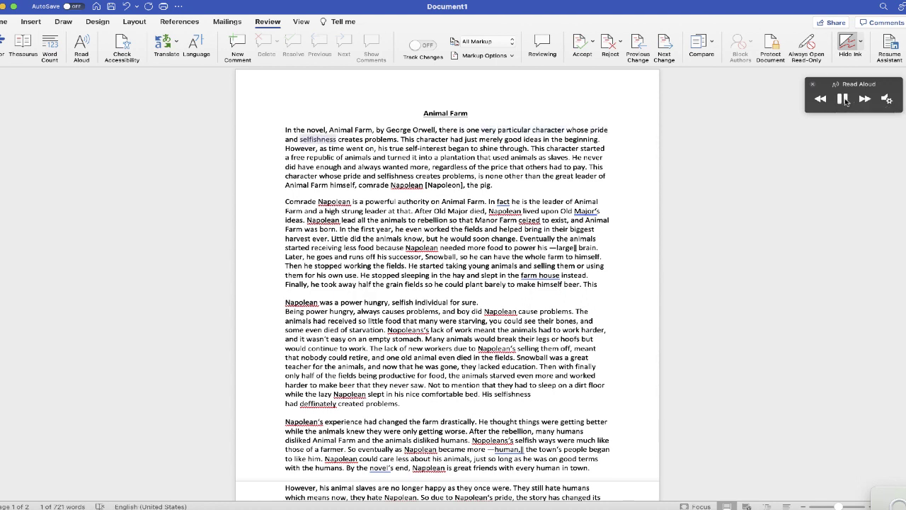
click(844, 99)
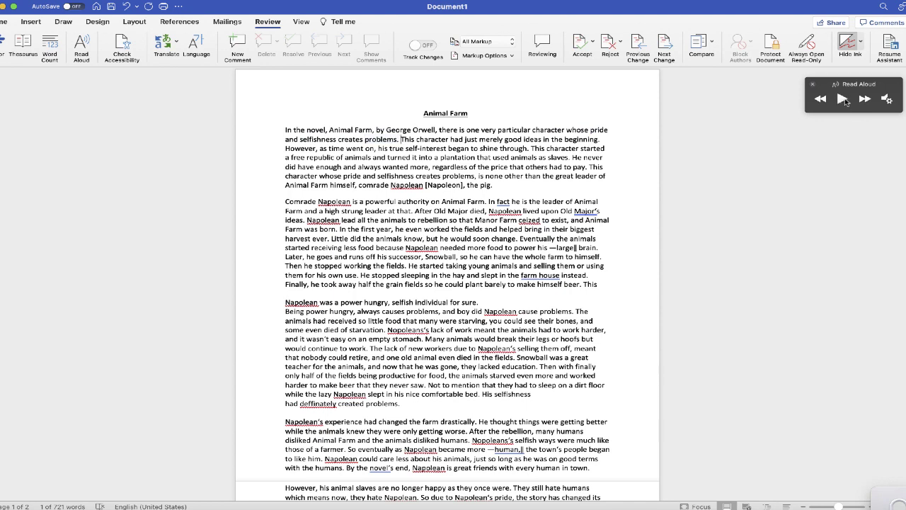